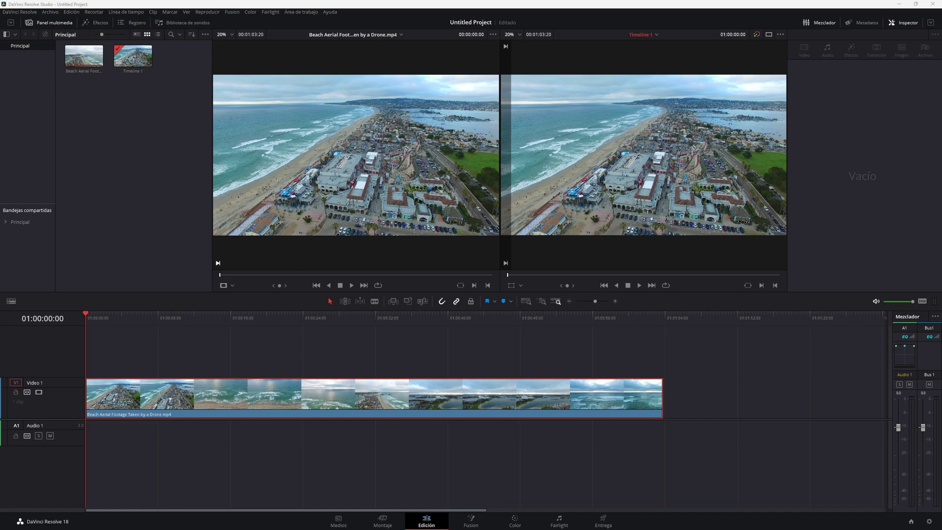
Move the playhead later and select the Beach Aerial clip to show its 3840 x 2160, 23.976 fps file details.
left_click(475, 317)
left_click(82, 56)
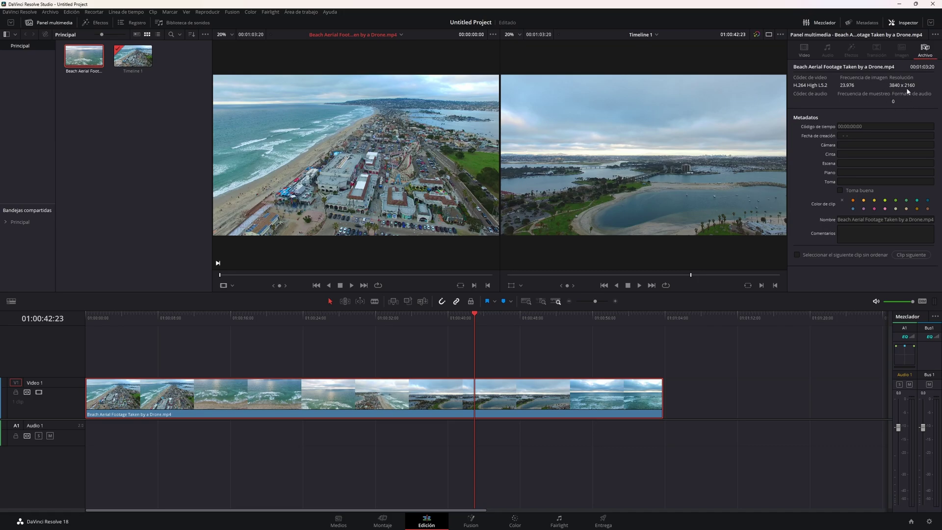
left_click(627, 353)
key("Home")
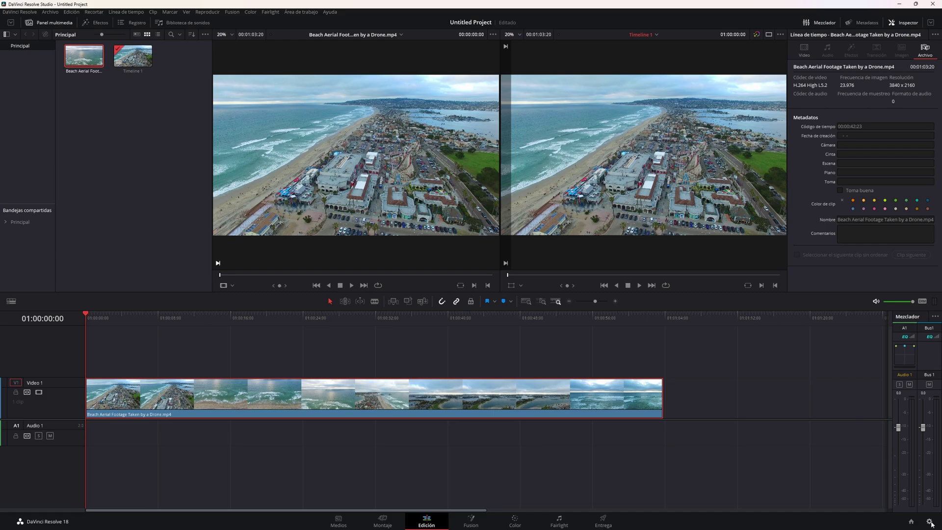
left_click(928, 521)
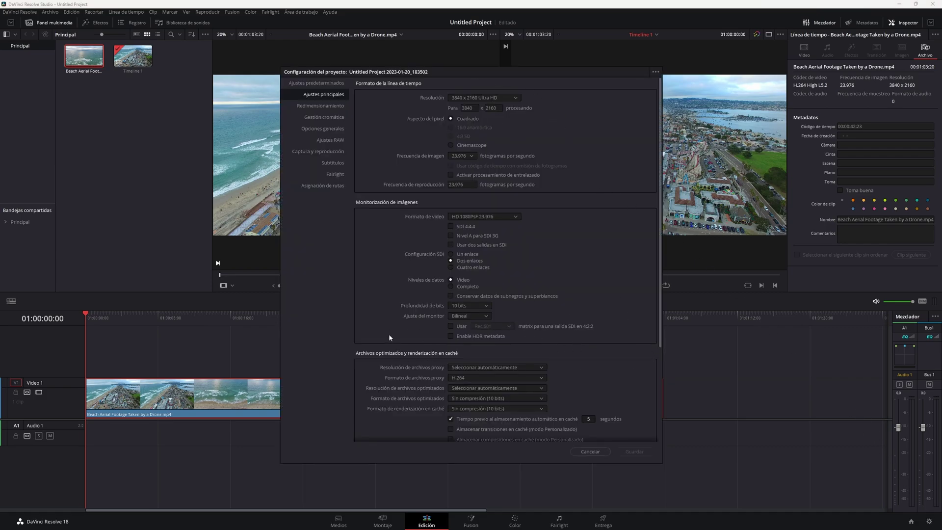
left_click(590, 452)
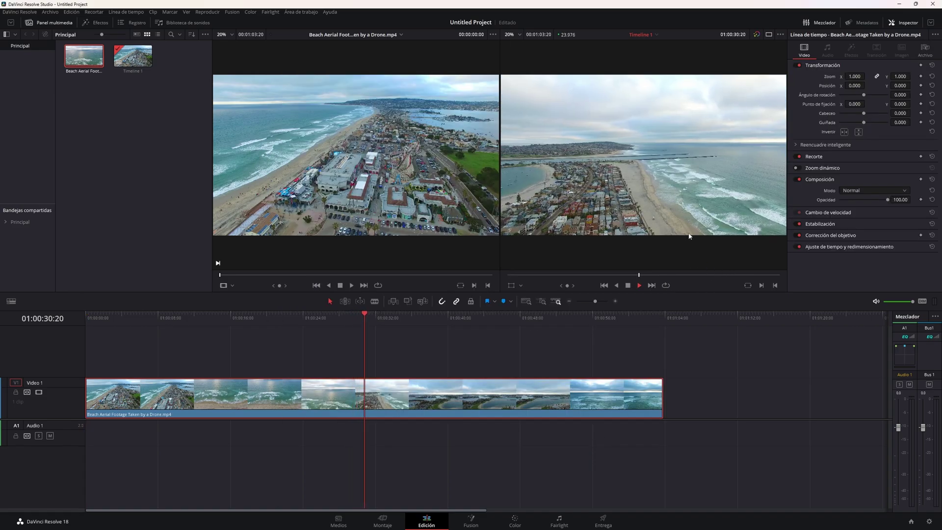
left_click(628, 285)
key("ctrl+b")
left_click_drag(438, 393, 479, 392)
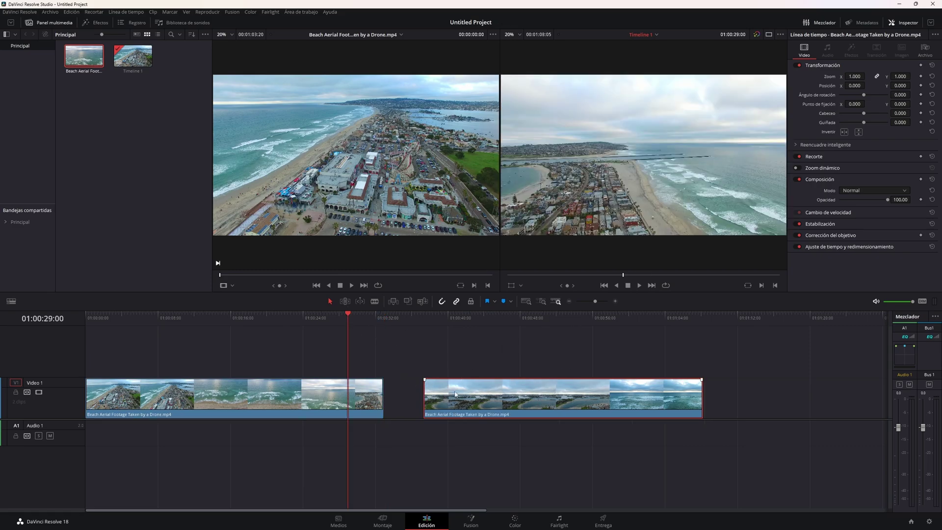
left_click_drag(455, 388, 413, 389)
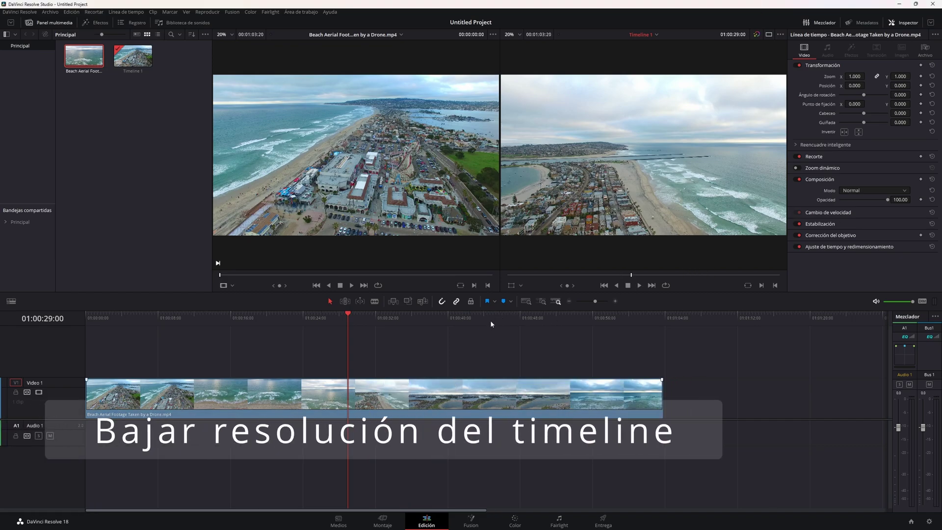
left_click_drag(491, 324, 492, 322)
left_click(630, 410)
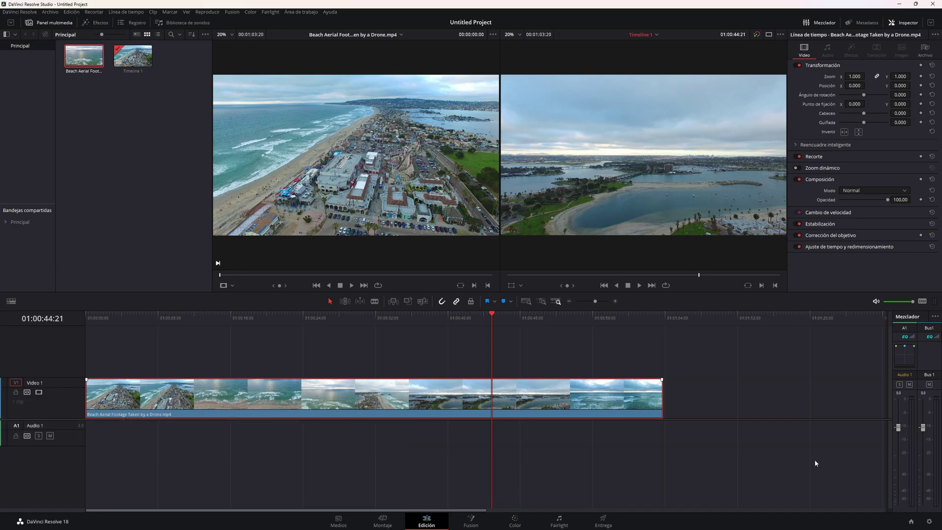
Lower the timeline resolution to 1920 x 1080 HD in Project Settings and save.
left_click(929, 521)
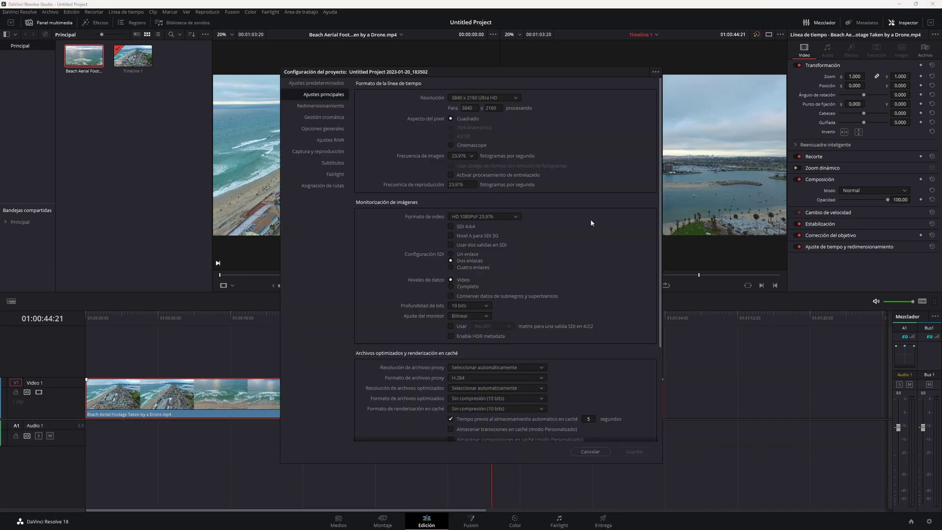
left_click(501, 97)
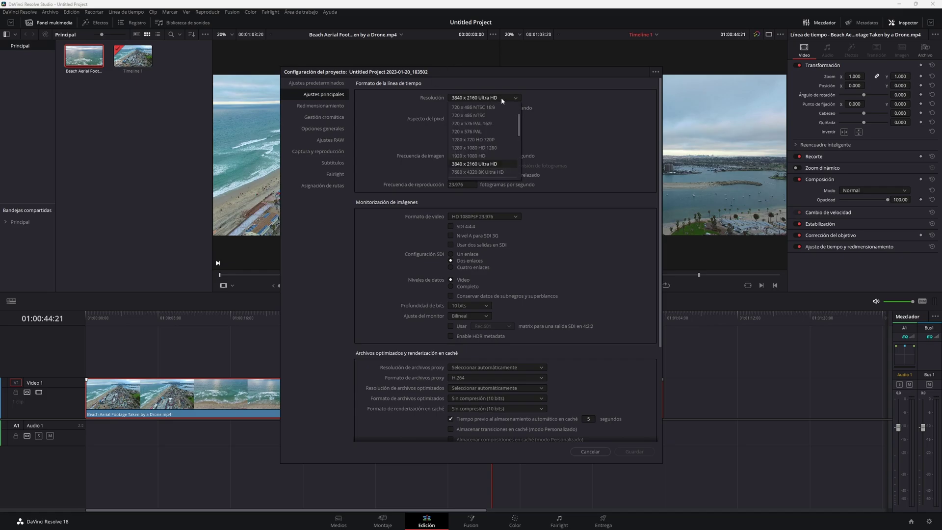
left_click(506, 156)
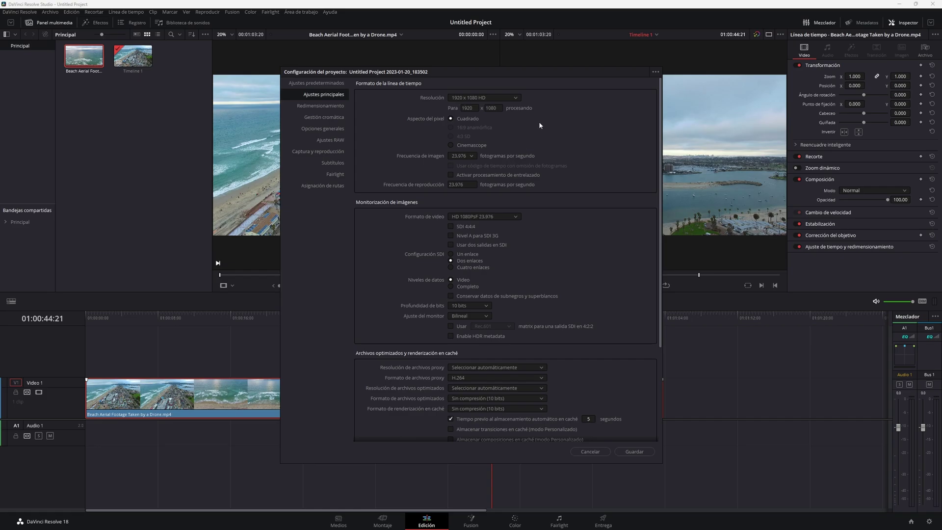
left_click(633, 451)
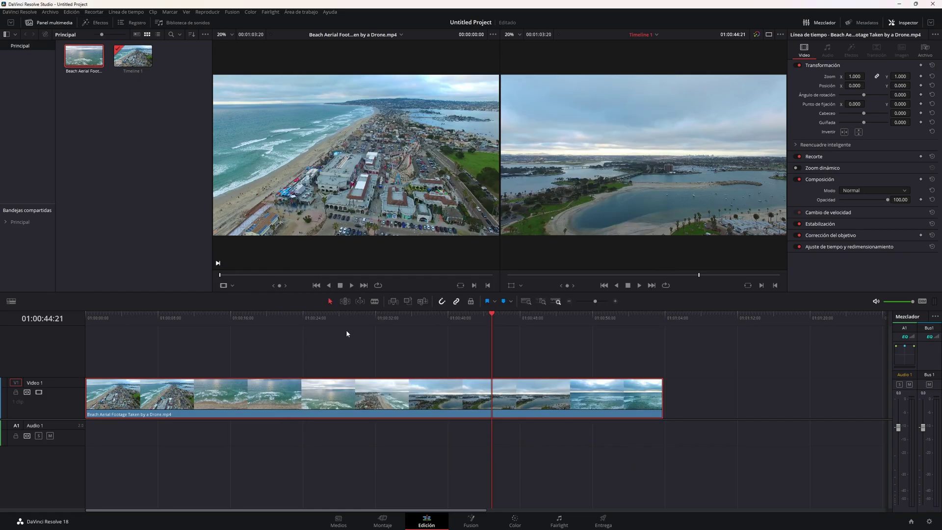
Cut the drone clip at 01:00:32:02 and move the second half onto Video 2.
left_click(375, 317)
key("ctrl+b")
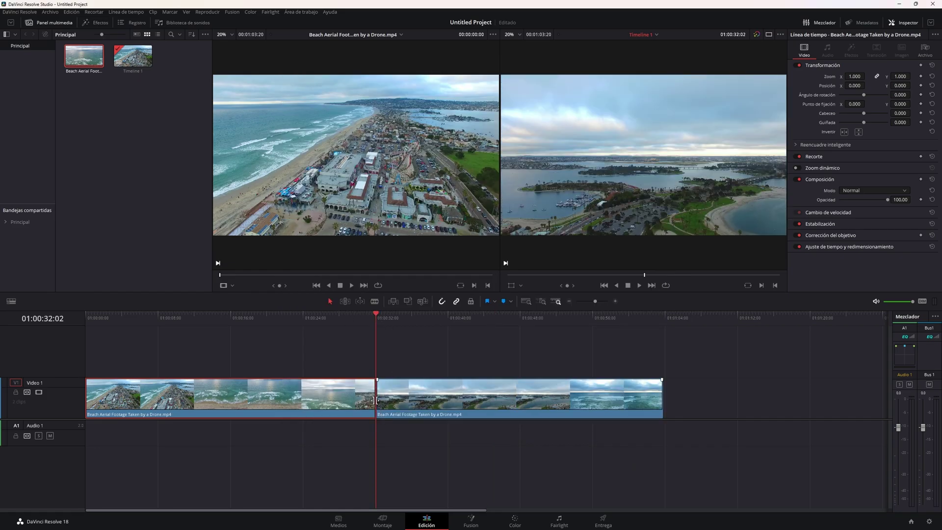
left_click_drag(378, 411, 343, 369)
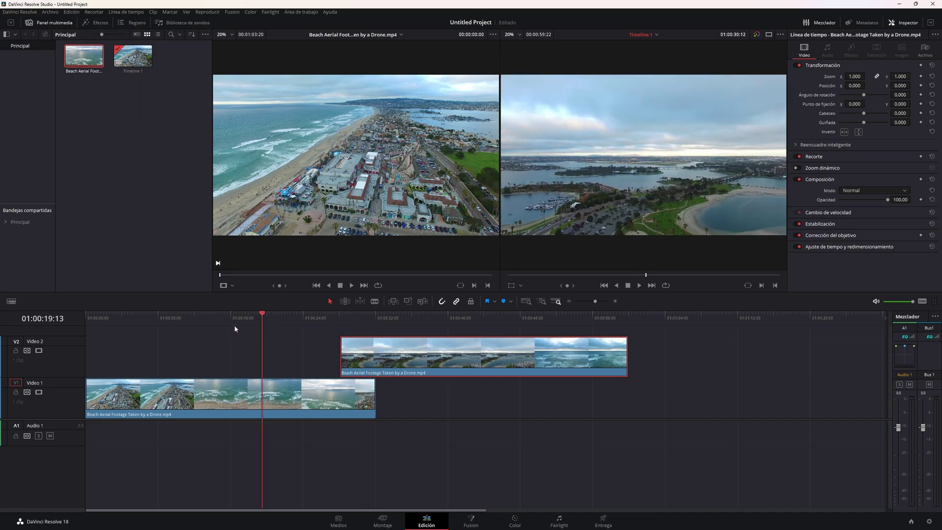
left_click_drag(359, 322, 396, 318)
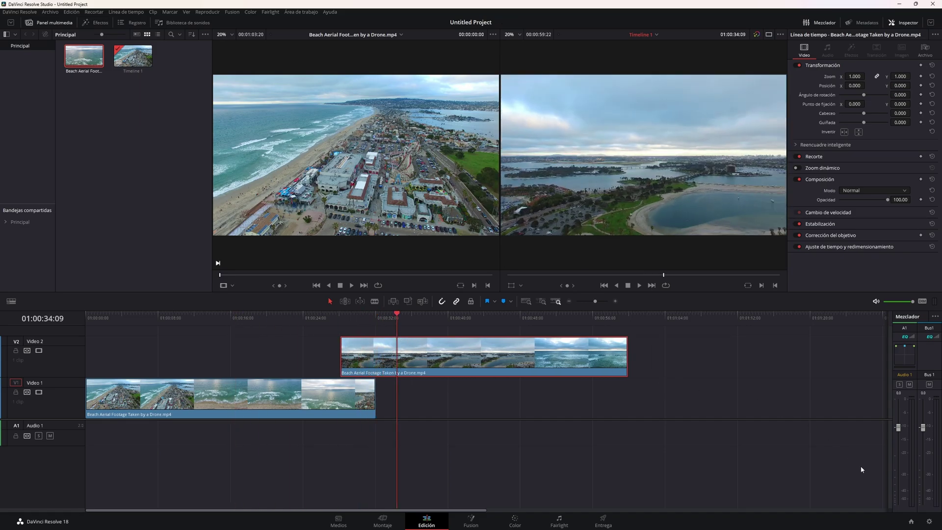
Set the timeline resolution back to 3840 x 2160 Ultra HD and save the project settings.
left_click(929, 521)
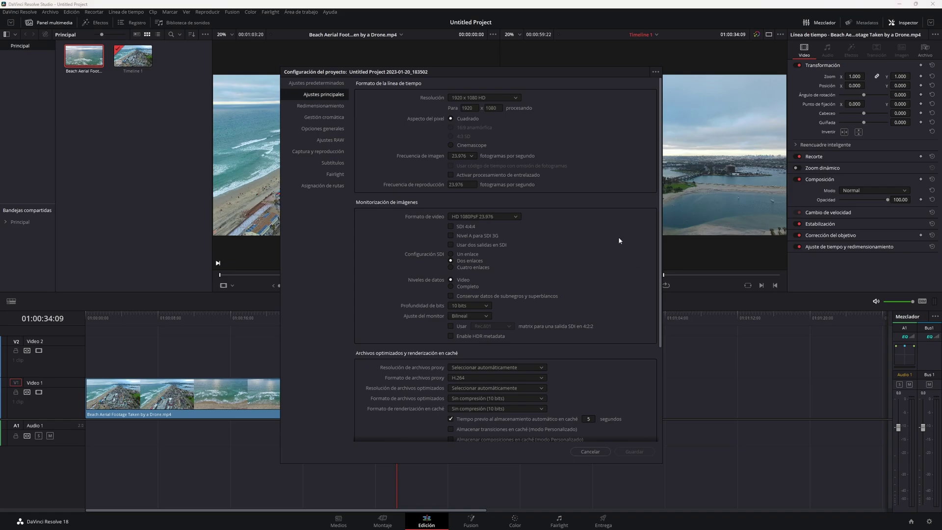
left_click(502, 97)
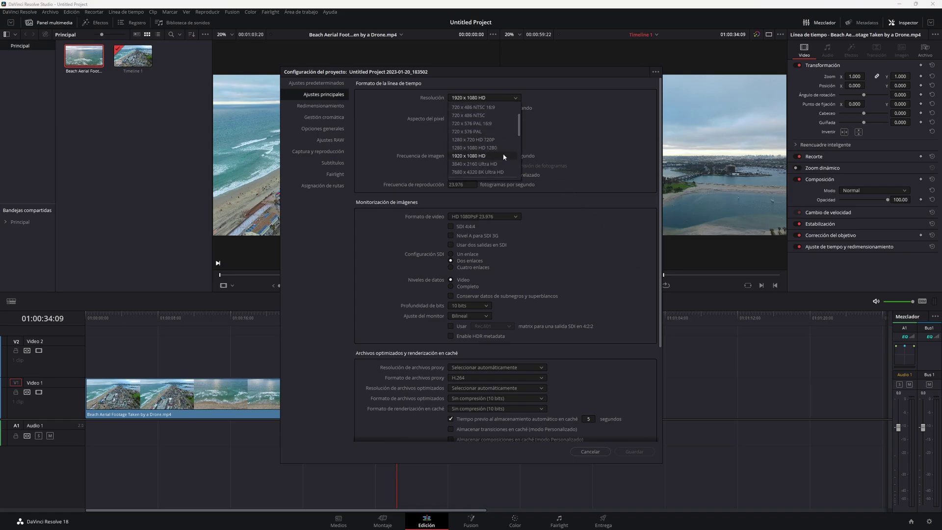
left_click(508, 167)
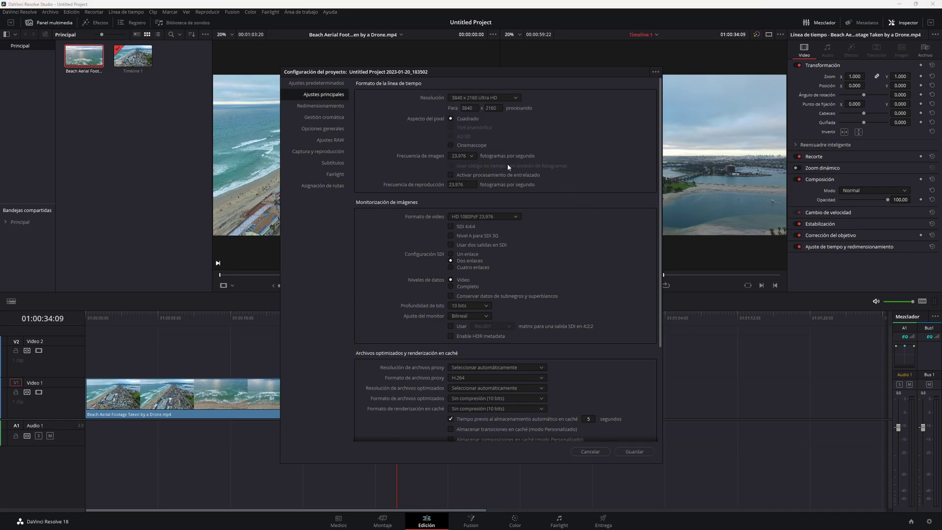
left_click(634, 449)
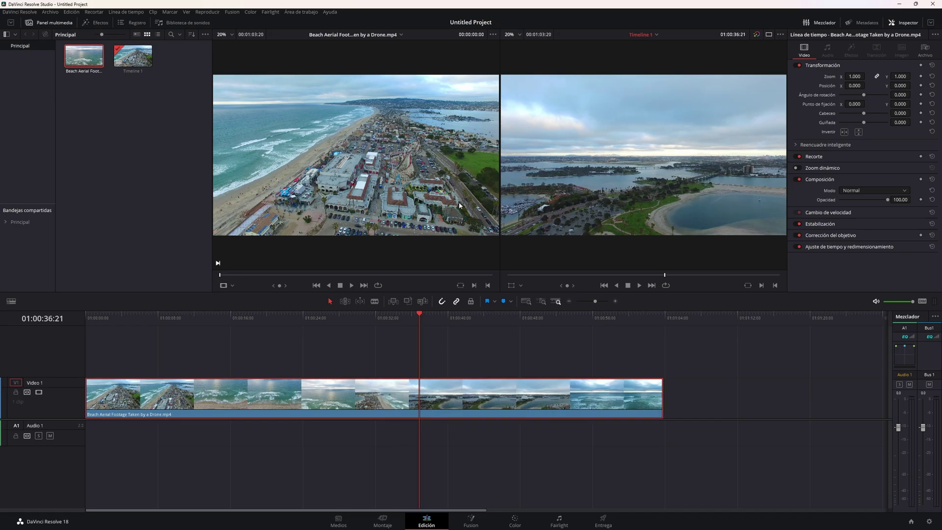
Turn on Use Optimized Media If Available in the Playback menu and confirm it is checked.
left_click(208, 12)
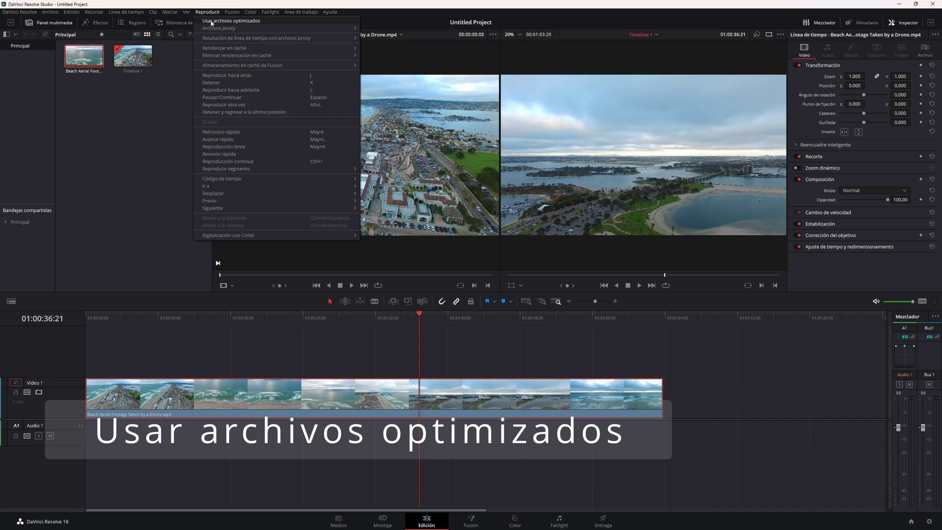
left_click(267, 20)
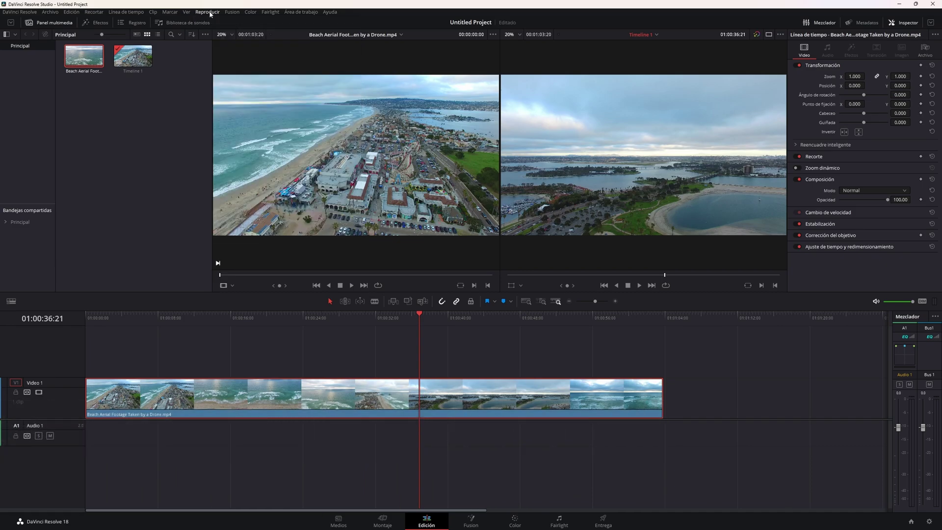
left_click(210, 12)
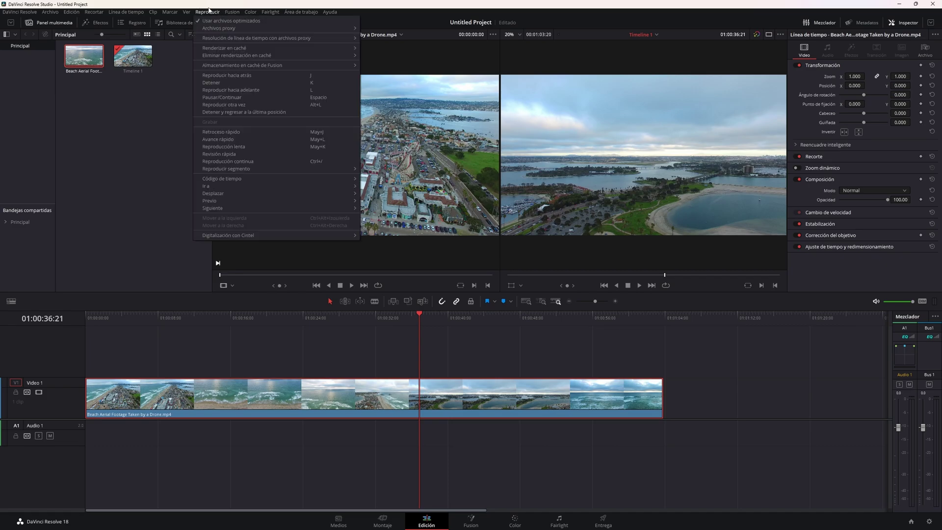
key("Escape")
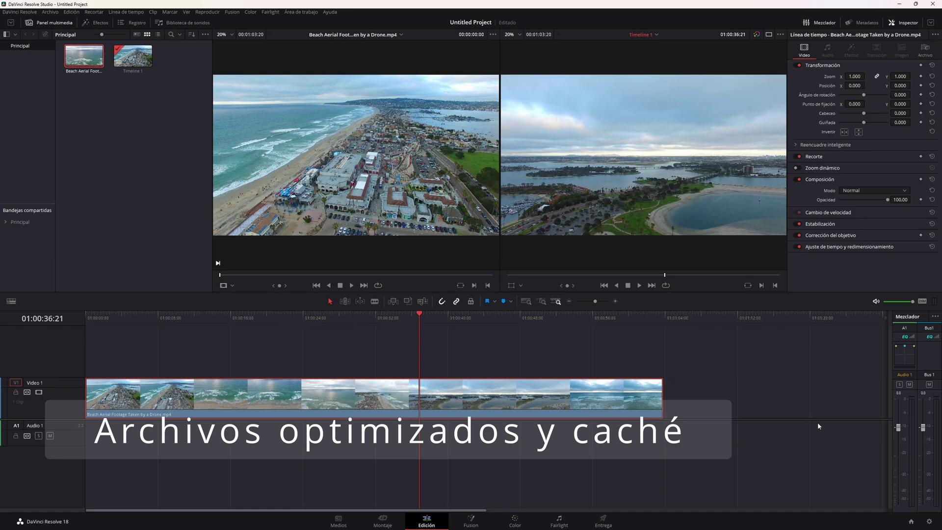
Set both Optimized Media Format and Render Cache Format to DNxHR SQ, save, and reselect the drone clip.
left_click(929, 522)
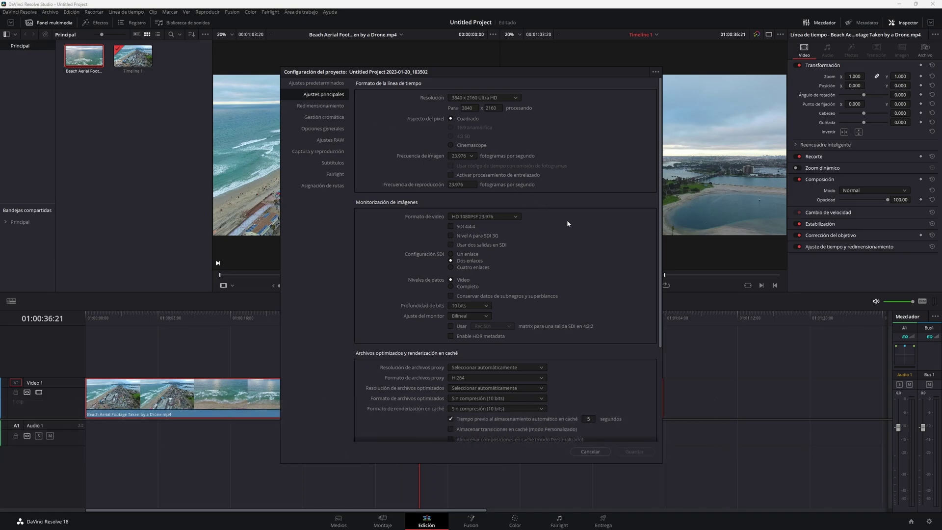
scroll(567, 221, "down", 3)
scroll(567, 222, "down", 2)
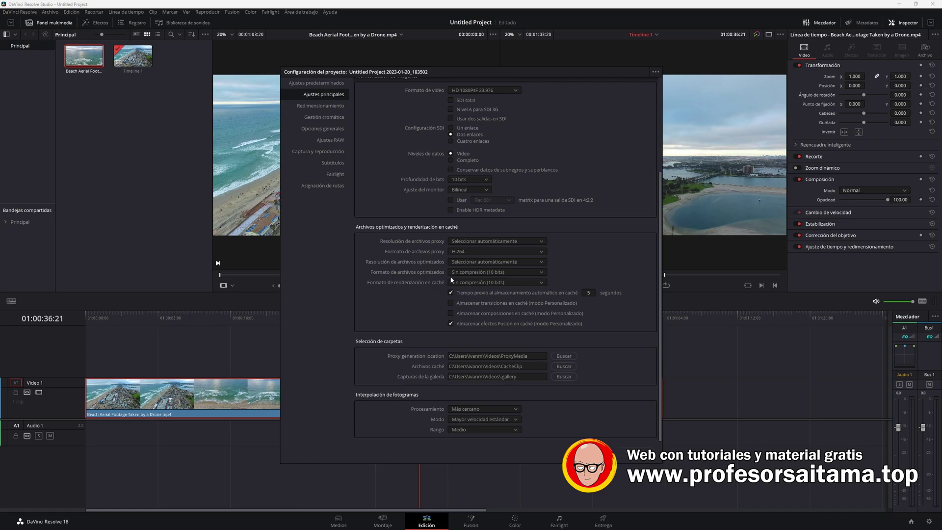
left_click(540, 273)
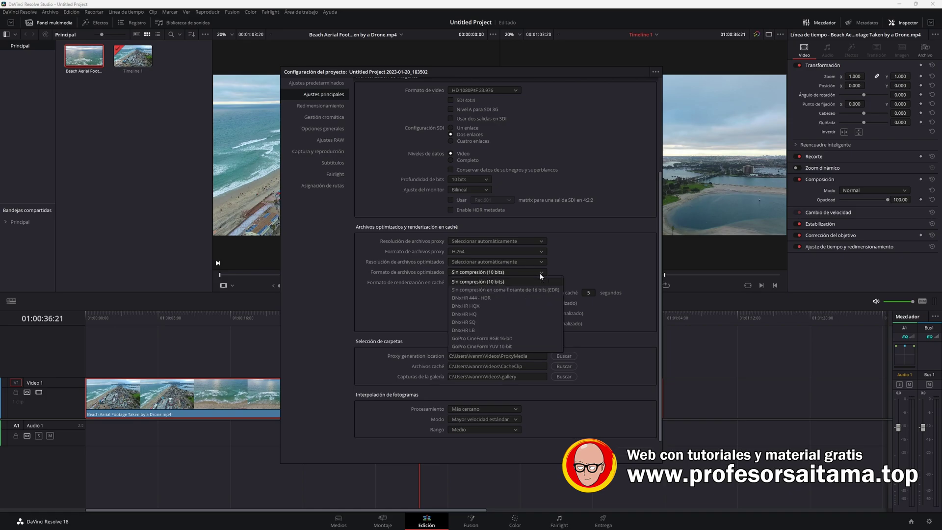
left_click(485, 321)
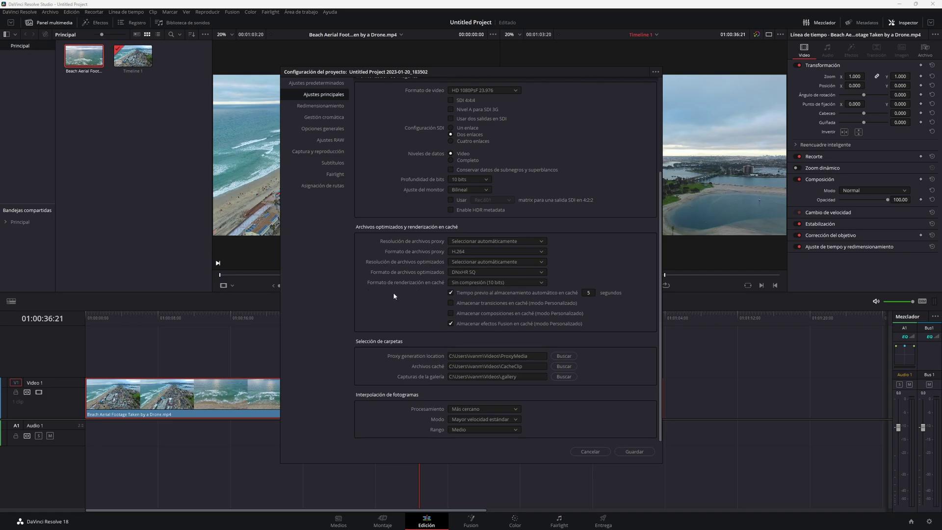
left_click(478, 284)
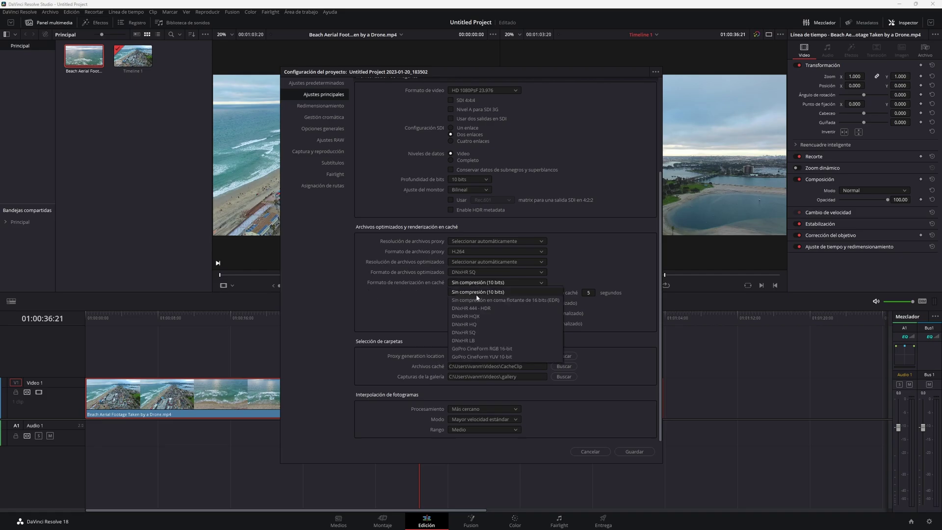
left_click(475, 331)
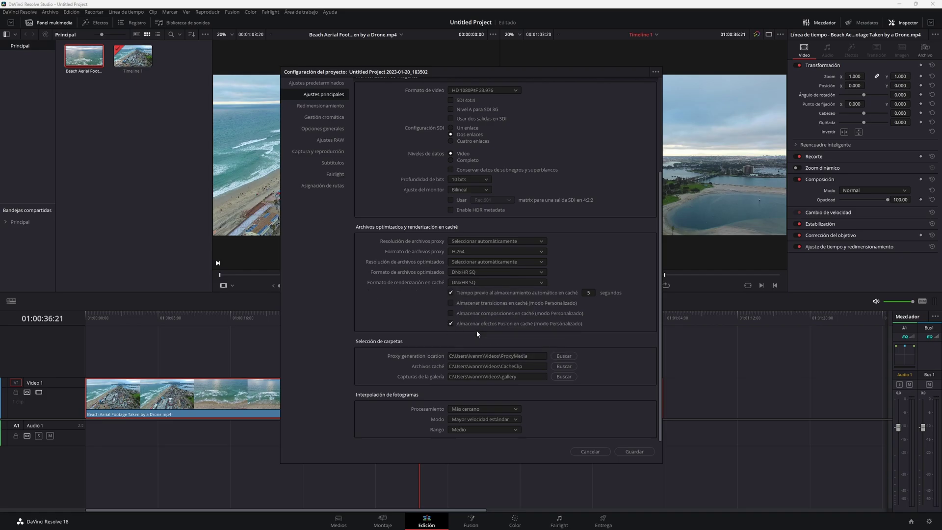
left_click(644, 452)
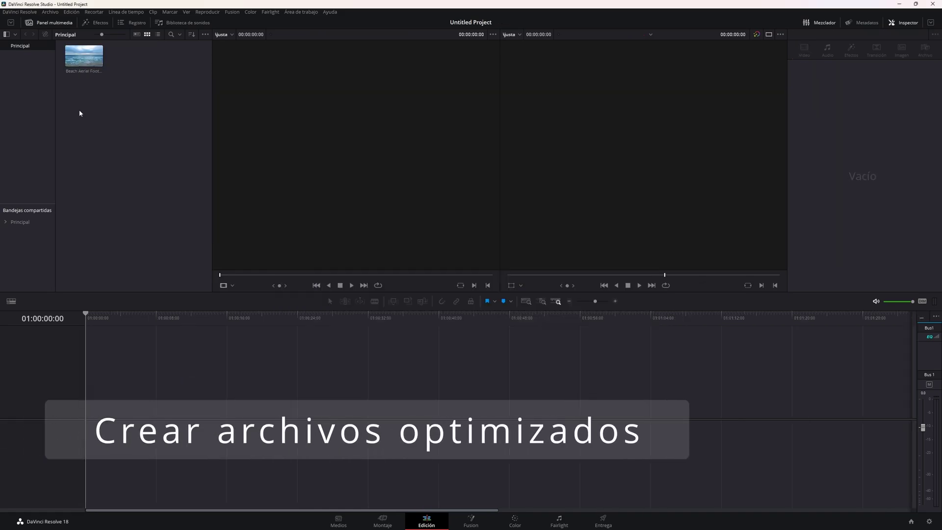
left_click(83, 55)
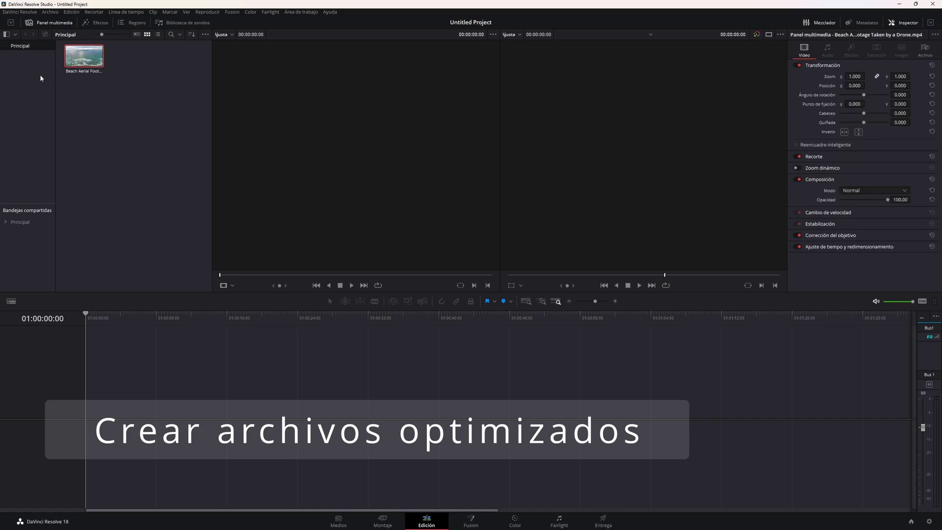
Generate optimized media for the Beach Aerial clip from its Media Pool context menu.
right_click(77, 63)
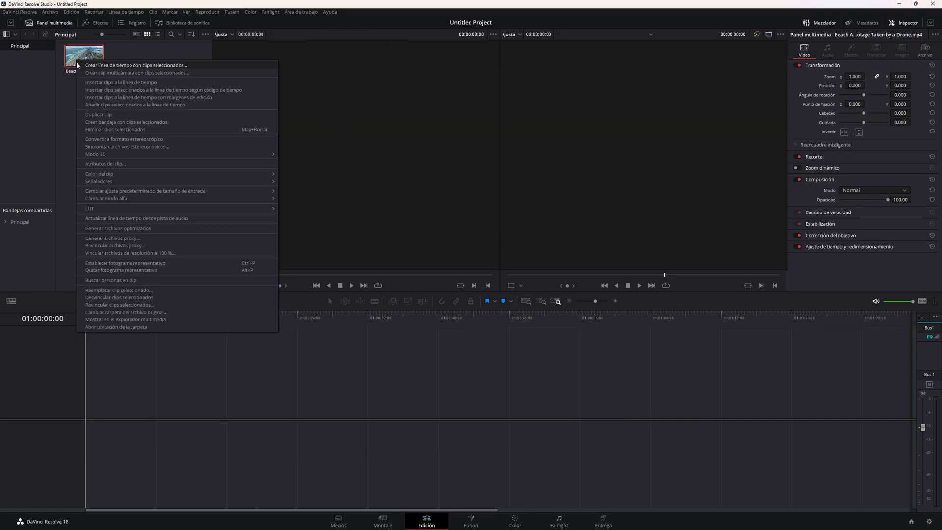
left_click(177, 227)
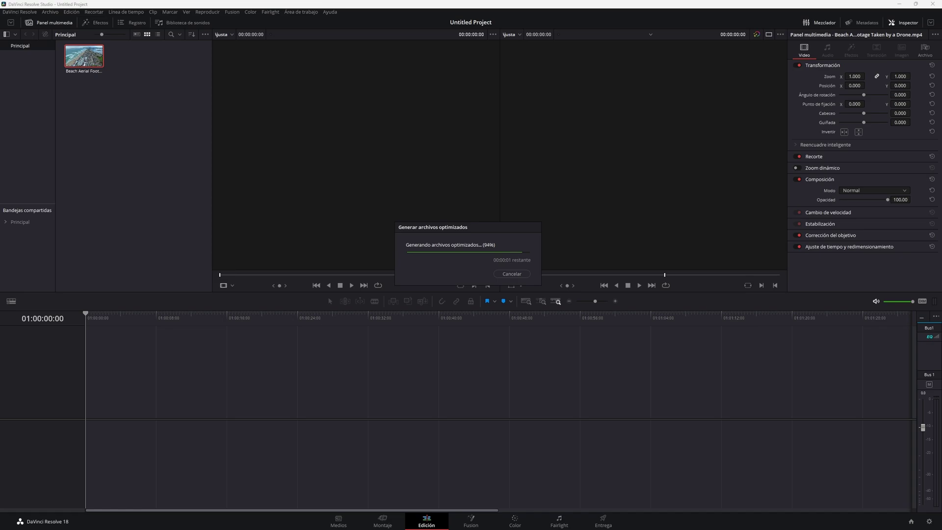
Set Reproducir > Renderizar en caché to Automático.
left_click(207, 12)
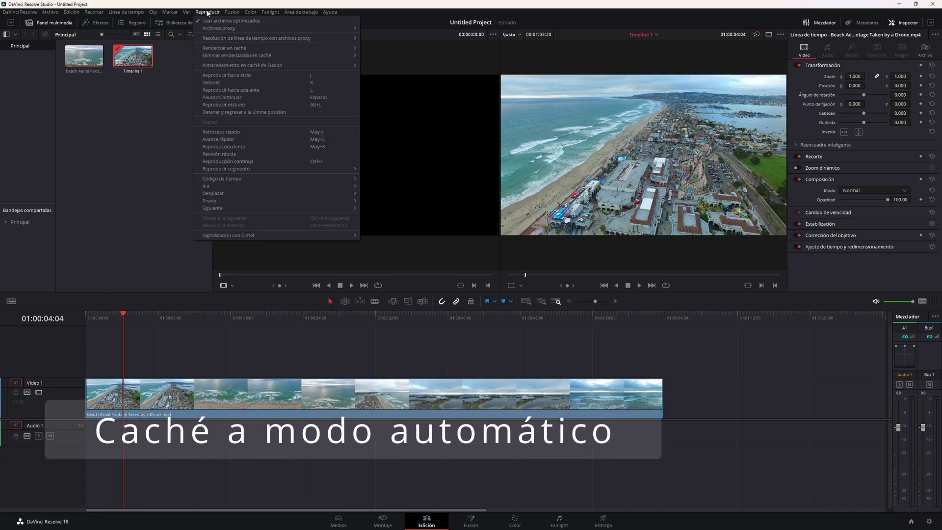
mouse_move(251, 50)
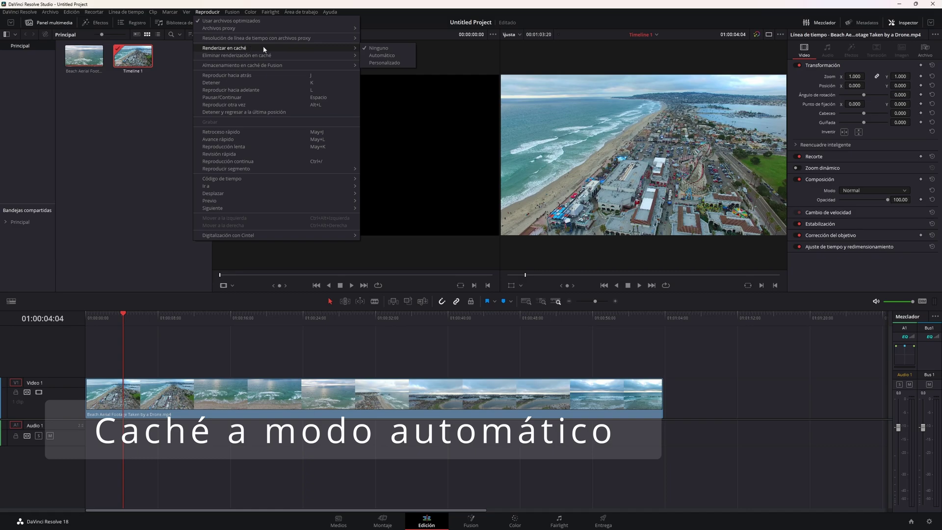
left_click(398, 55)
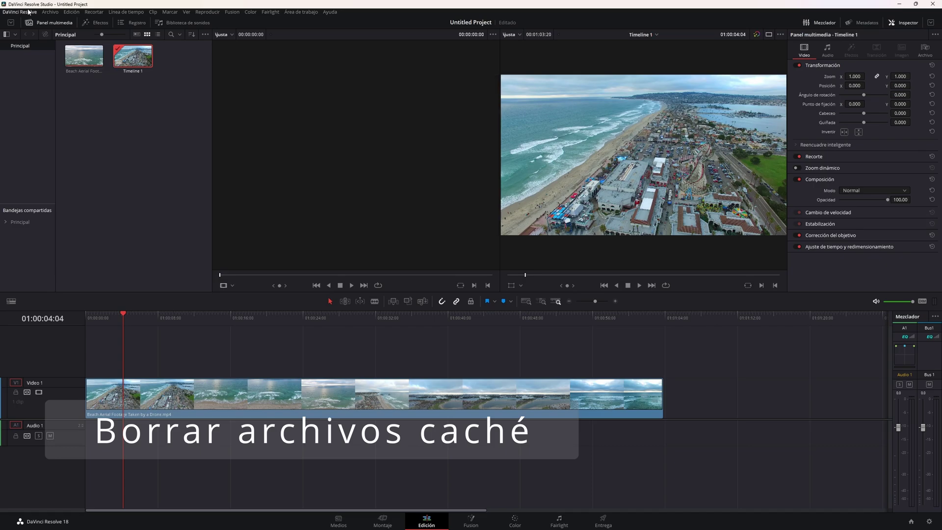
Review the Almacenamiento preferences and select the Videos storage location for the cache.
left_click(28, 11)
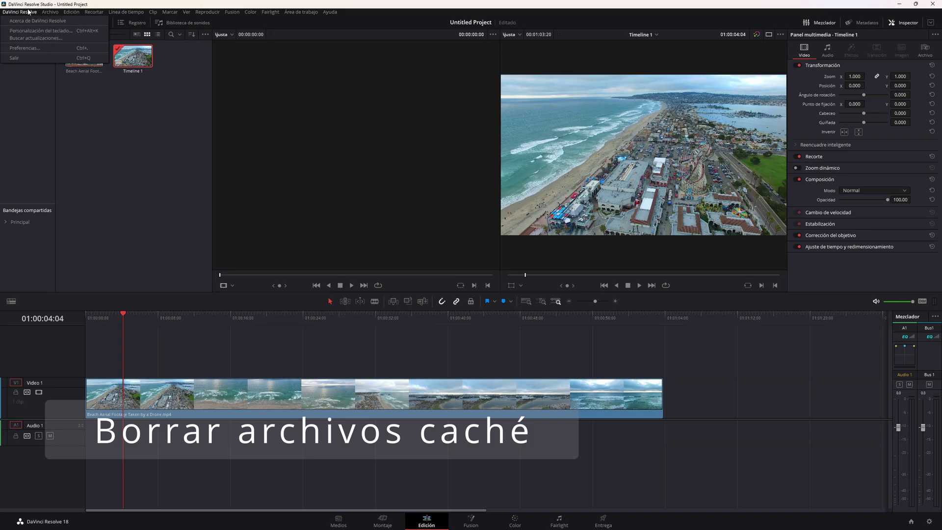
left_click(45, 49)
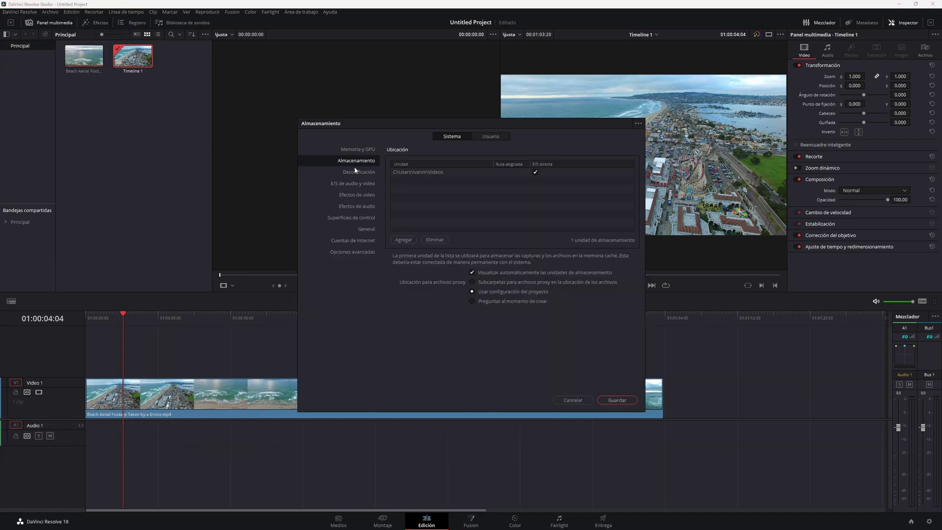
left_click(405, 172)
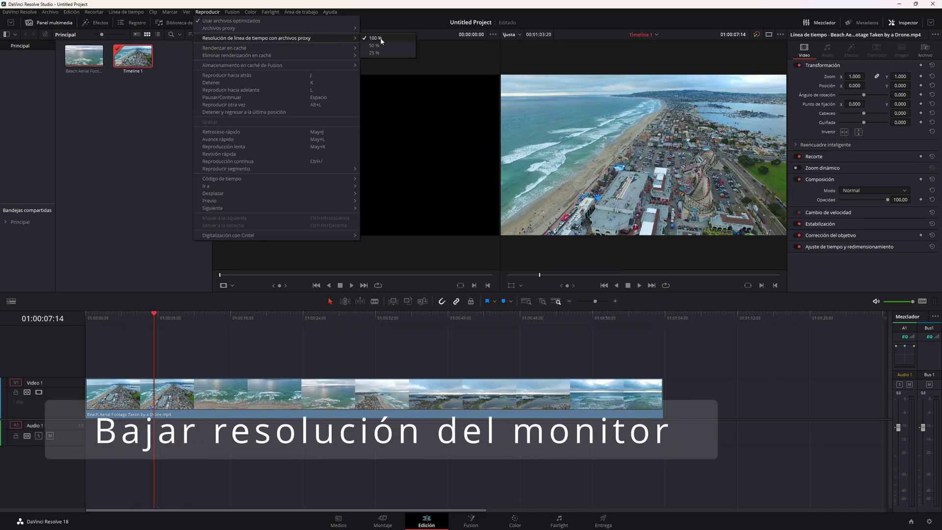
Switch the proxy timeline resolution to 50%, enlarge the viewers, and scrub to around 01:00:38.
left_click(395, 46)
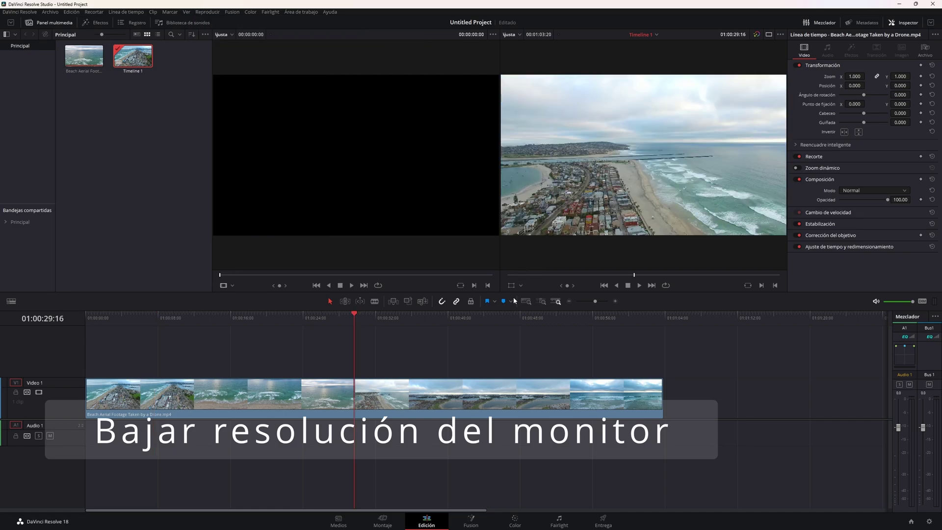
left_click_drag(487, 311, 487, 345)
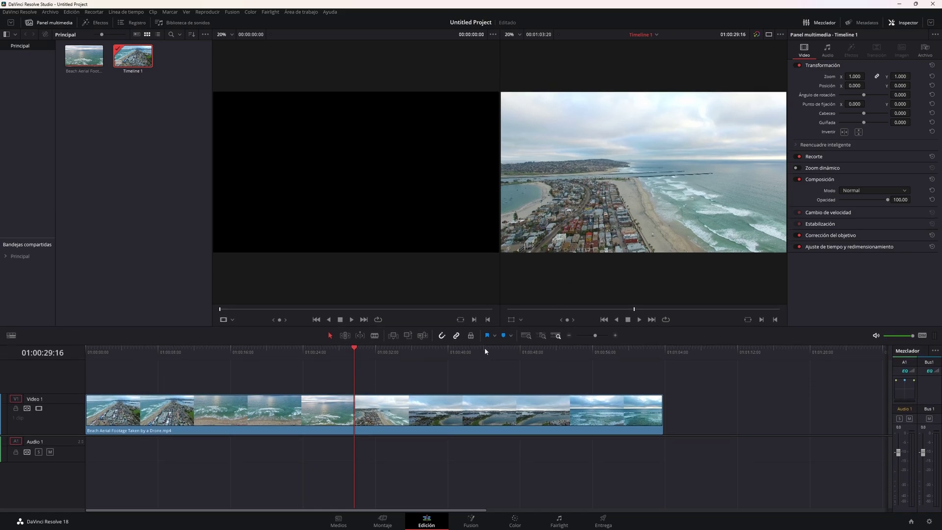
left_click_drag(485, 350, 434, 345)
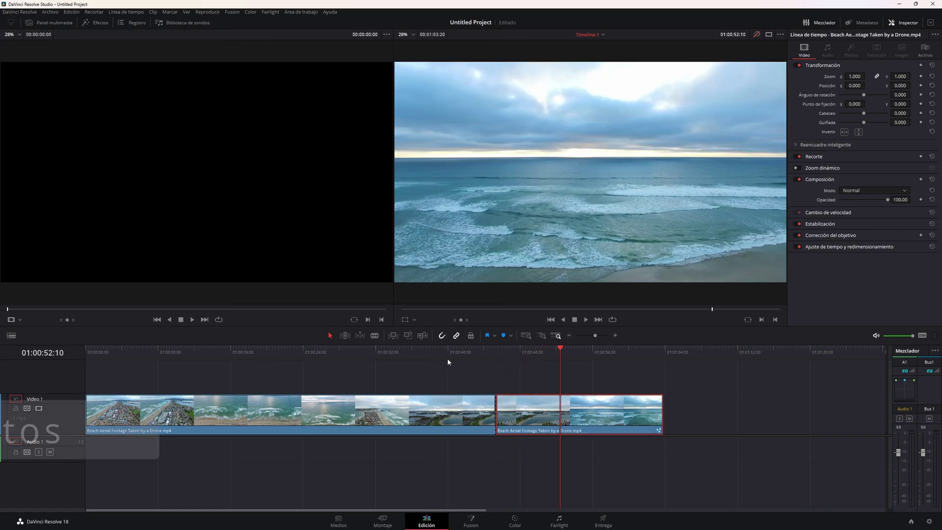
Scrub to 01:00:48, select the second drone clip on V1, and open it in Fusion with Shift+5.
left_click(449, 359)
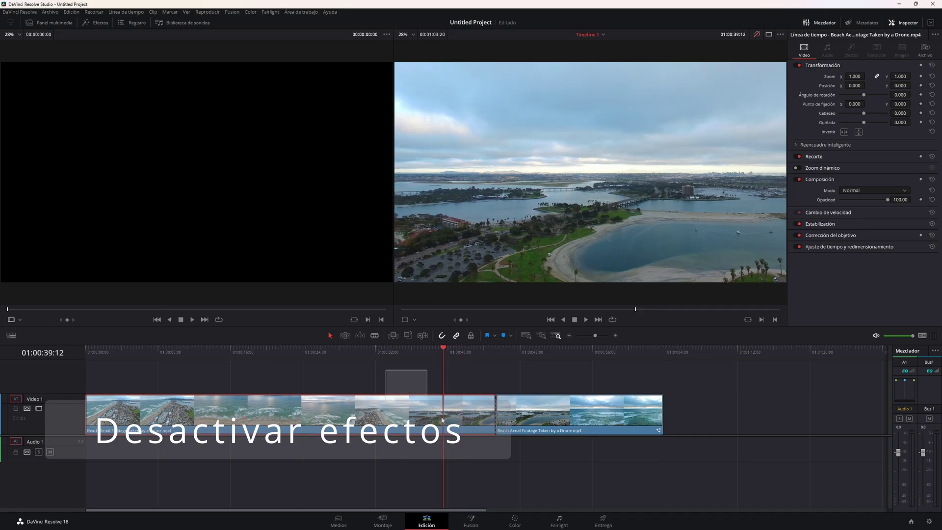
left_click_drag(510, 359, 517, 352)
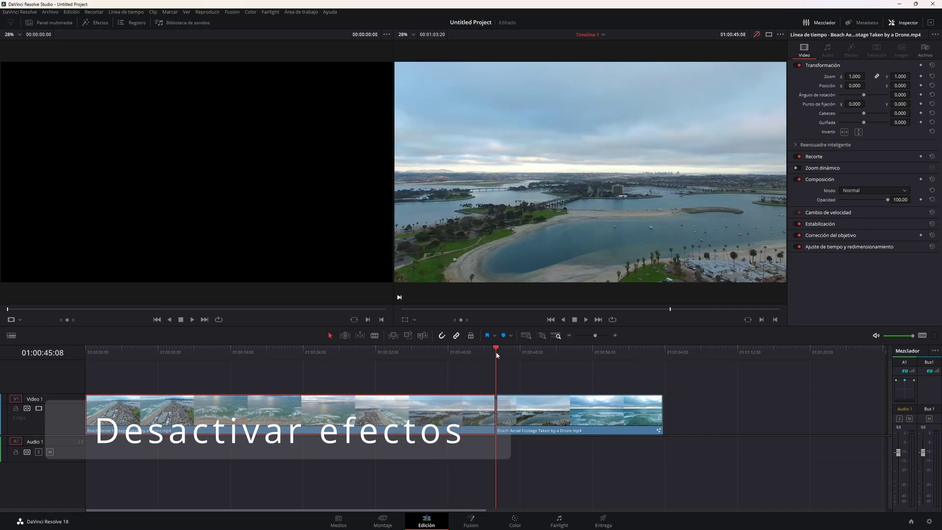
left_click(501, 395)
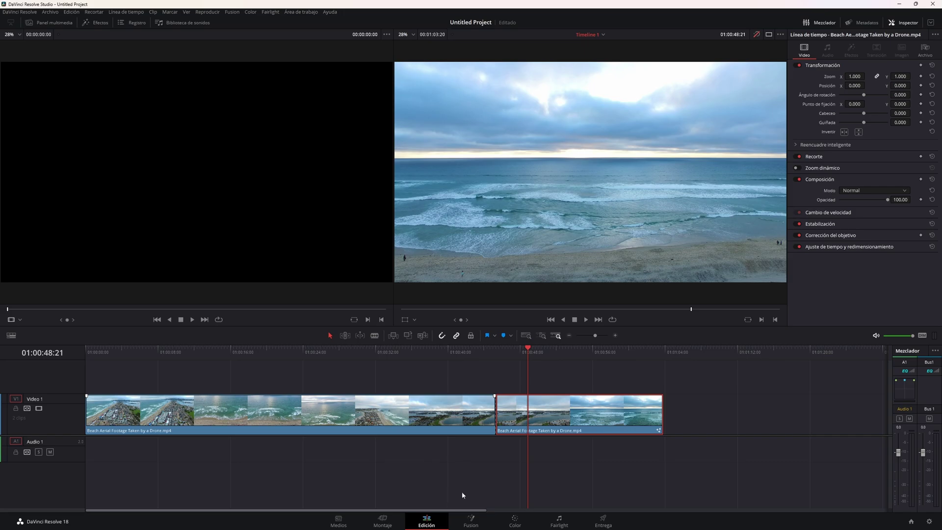
key("shift+5")
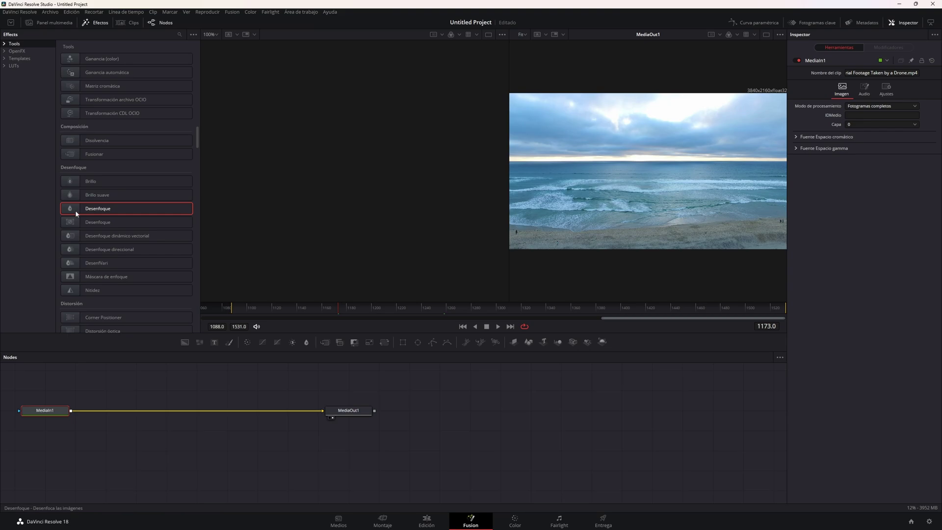
Insert a Blur node between MediaIn1 and MediaOut1 with Blur Size 44.9, then preview it on the Edit timeline.
mouse_move(75, 210)
left_mouse_down()
mouse_move(194, 407)
mouse_move(174, 394)
mouse_move(322, 411)
left_mouse_up()
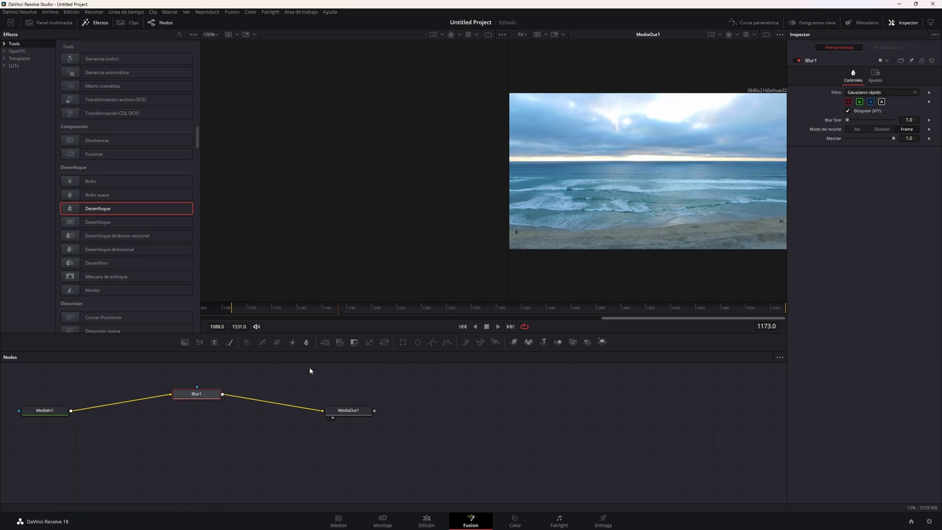
left_click_drag(847, 120, 869, 122)
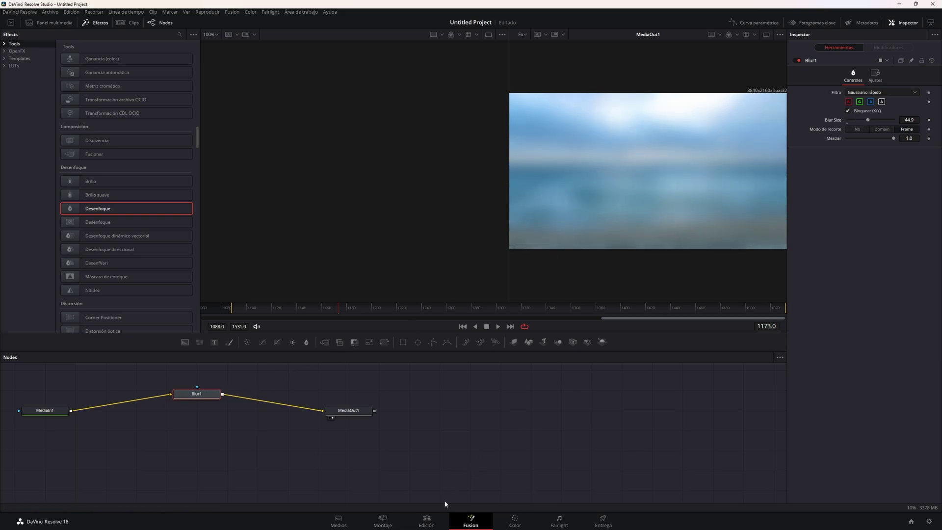
left_click(427, 520)
left_click_drag(534, 356, 569, 354)
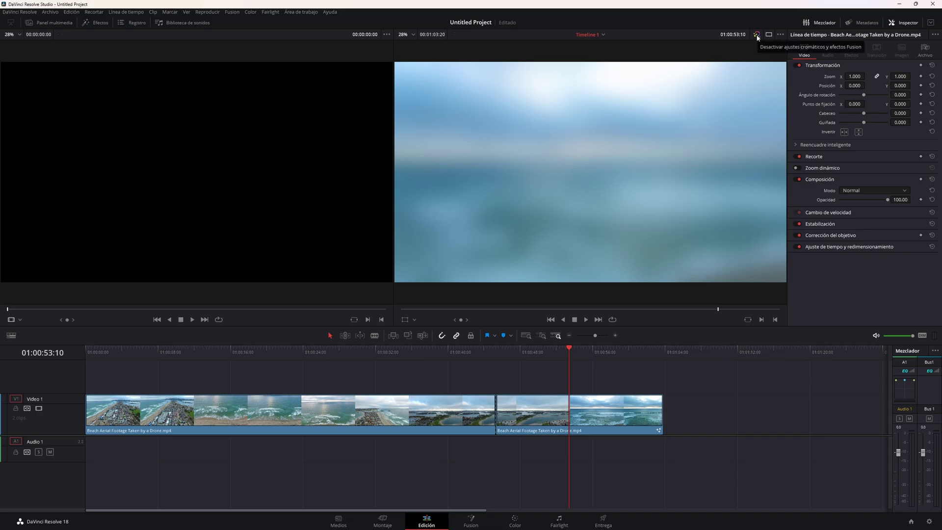
left_click(552, 350)
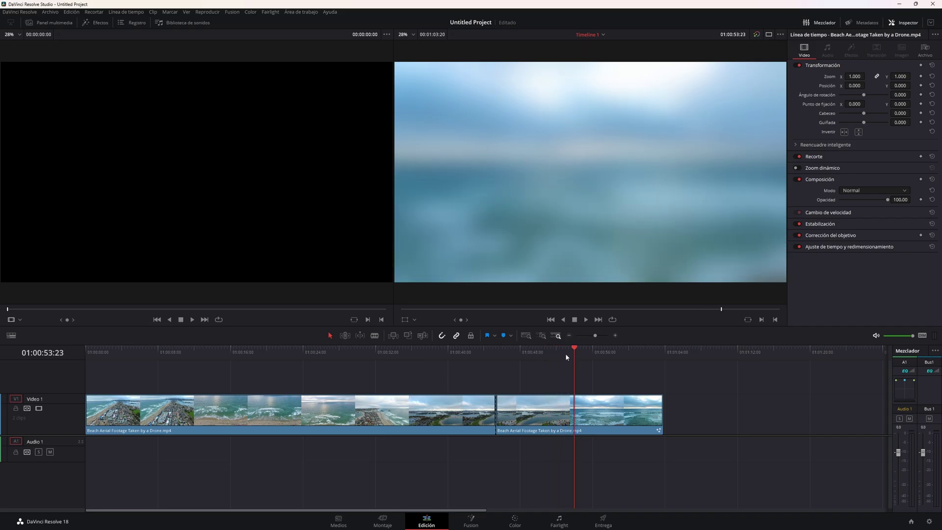
left_click_drag(540, 350, 524, 350)
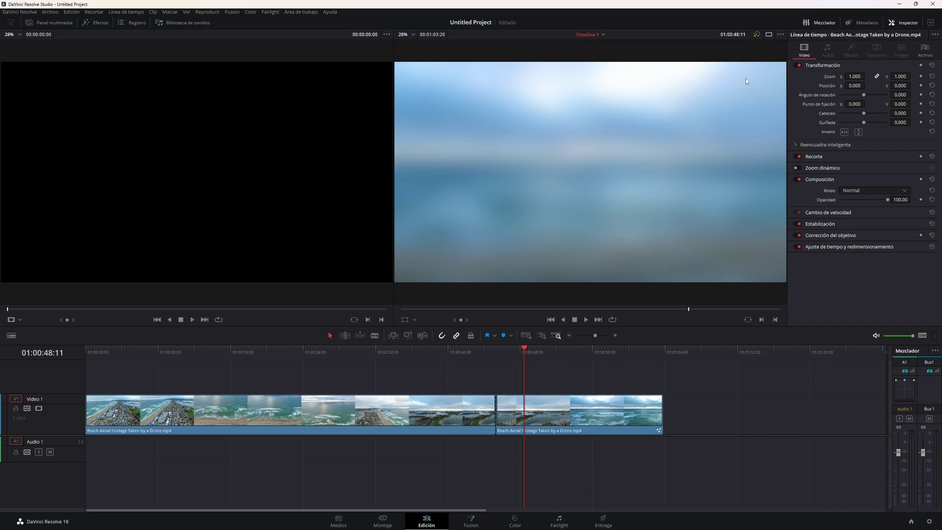
left_click(757, 35)
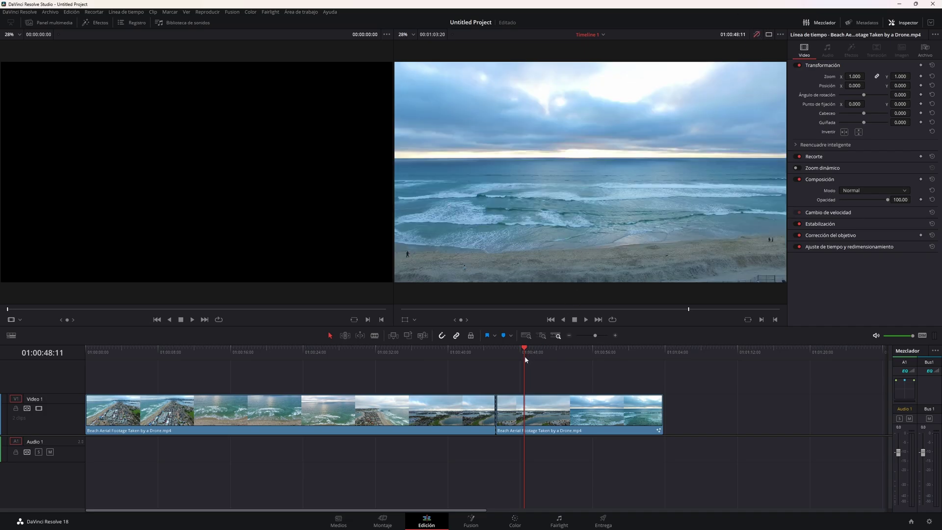
left_click(470, 520)
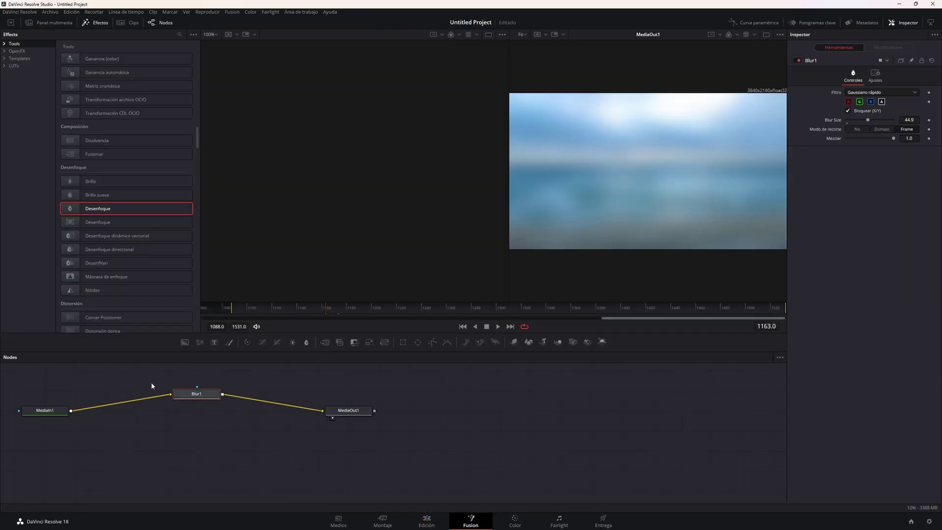
left_click_drag(152, 376, 216, 430)
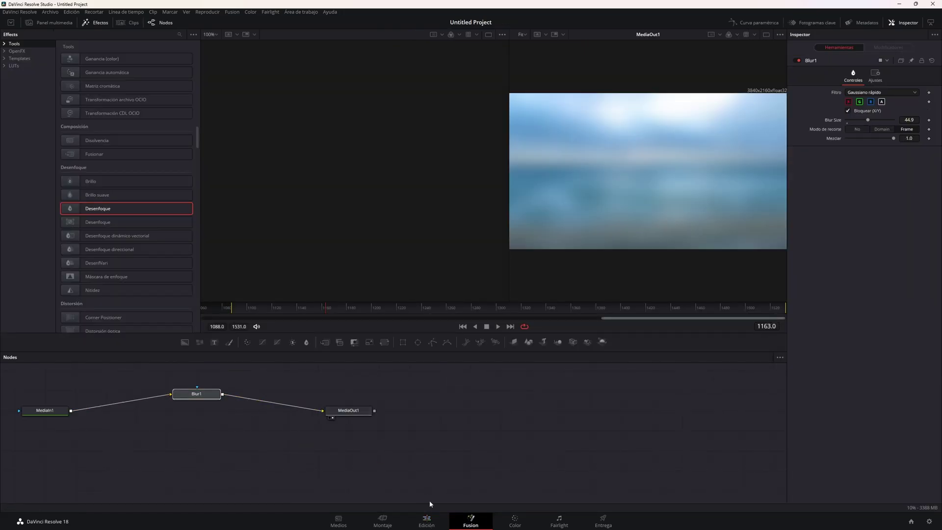
left_click(434, 527)
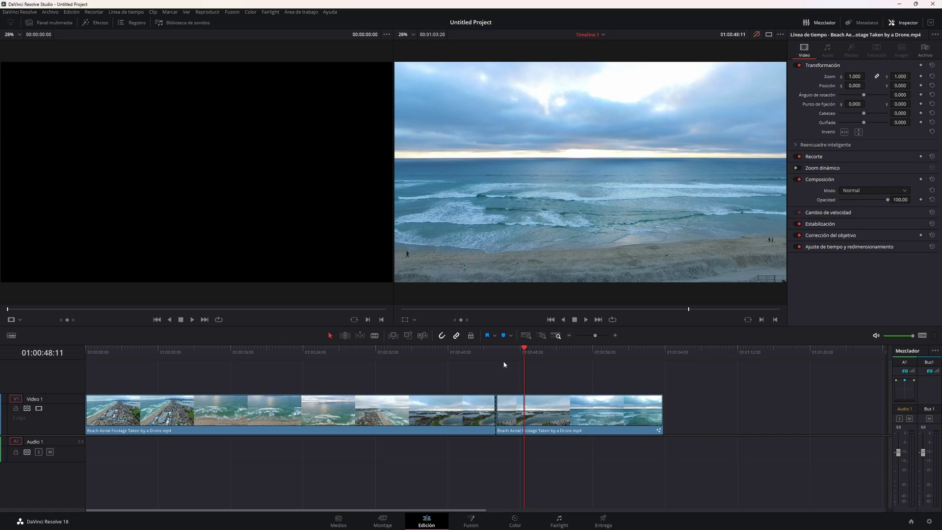
mouse_move(546, 352)
left_mouse_down()
mouse_move(588, 357)
mouse_move(523, 352)
mouse_move(548, 351)
left_mouse_up()
left_click_drag(622, 351, 628, 409)
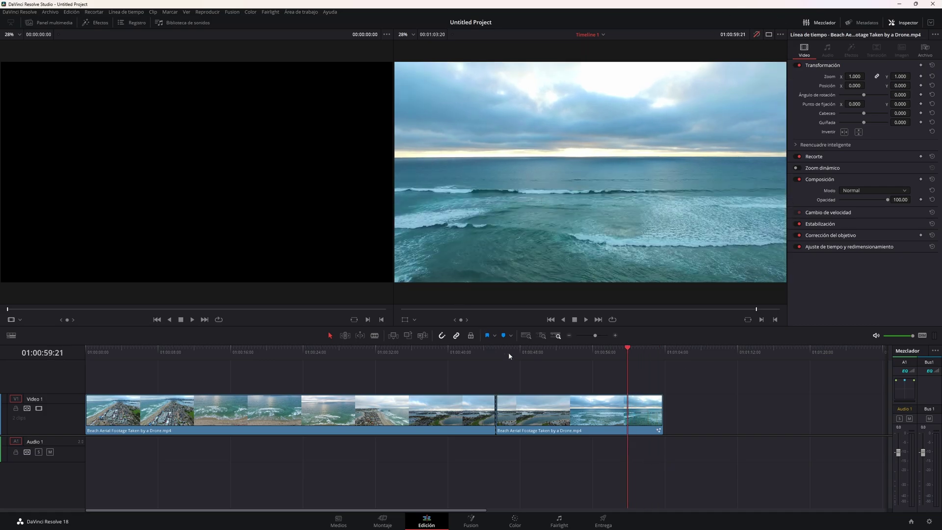
left_click(528, 356)
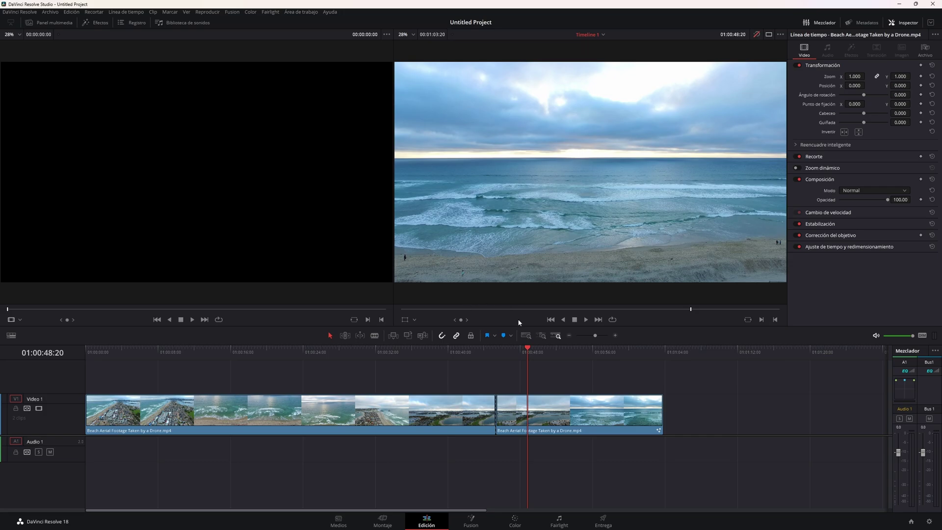
left_click(756, 35)
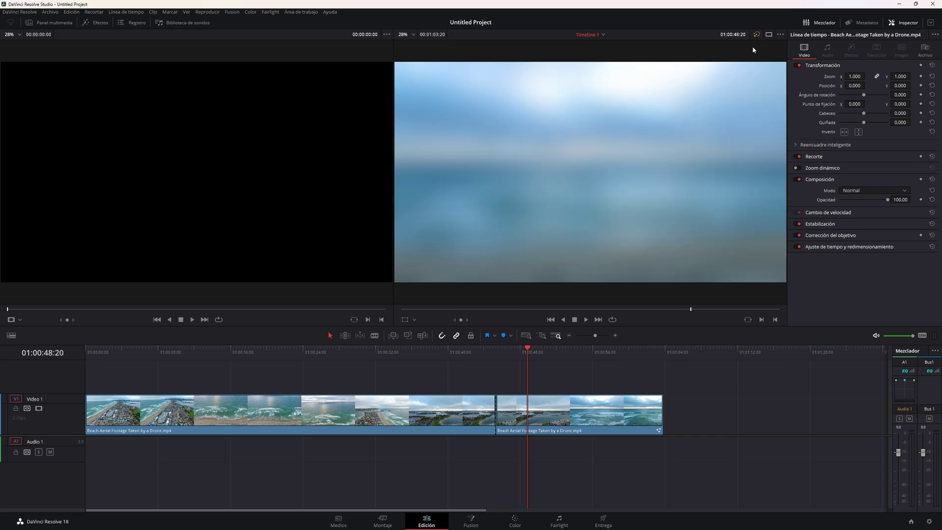
left_click(473, 348)
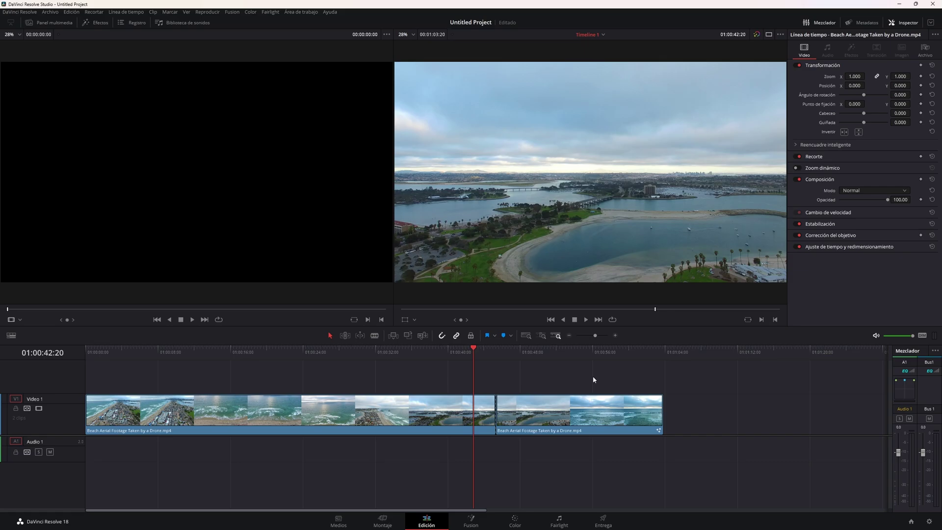
mouse_move(496, 351)
left_mouse_down()
mouse_move(511, 351)
mouse_move(433, 352)
left_mouse_up()
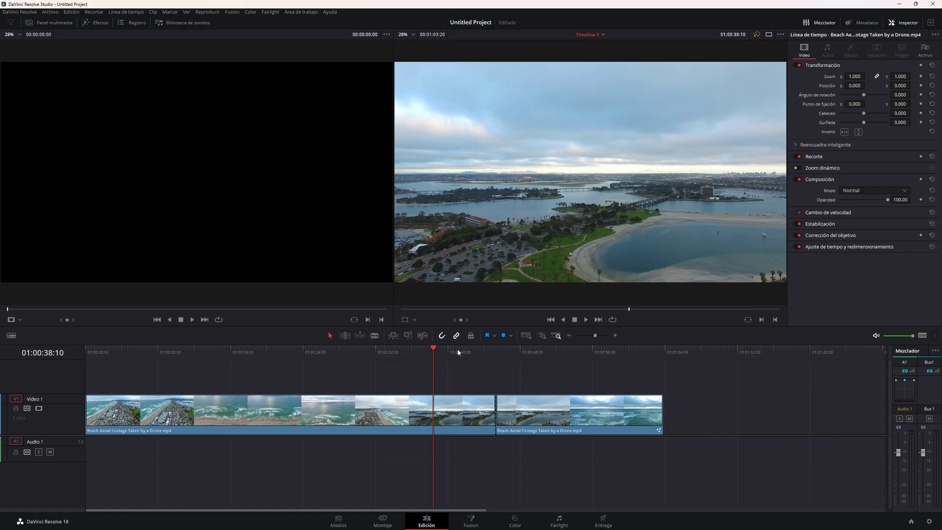
mouse_move(458, 352)
left_mouse_down()
mouse_move(468, 337)
mouse_move(458, 336)
left_mouse_up()
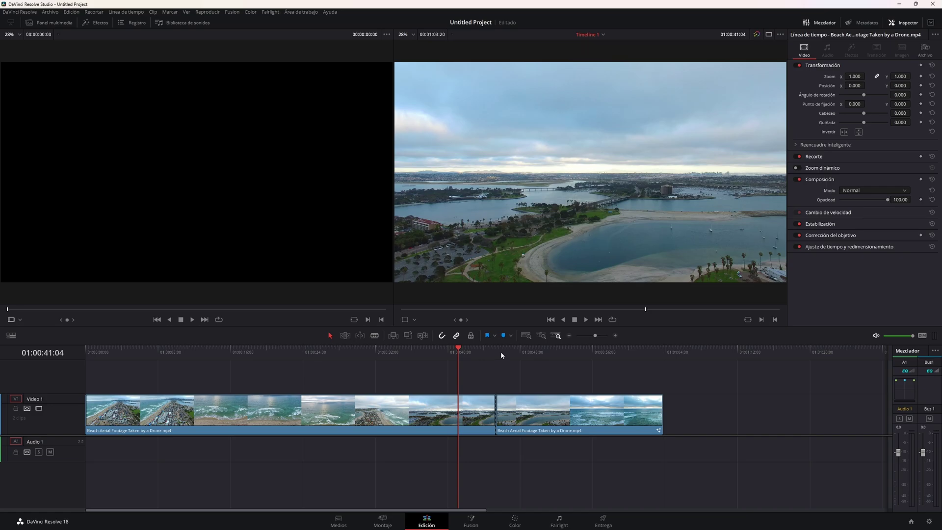